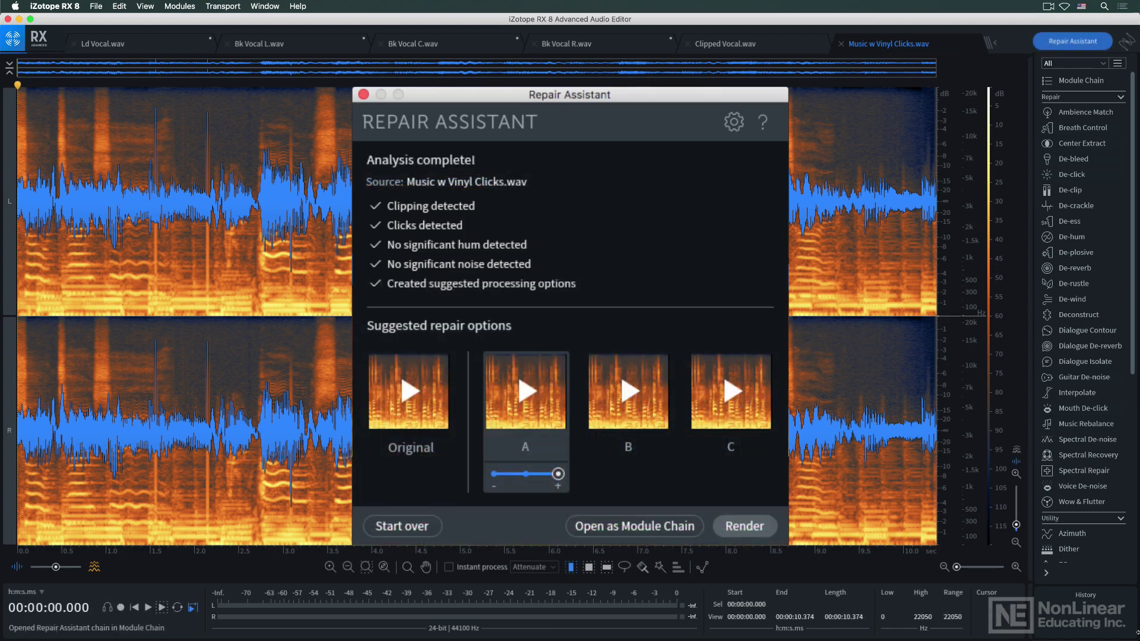
Step: Audition Repair Assistant option A, then load it as a De-clip and De-click module chain
click(525, 392)
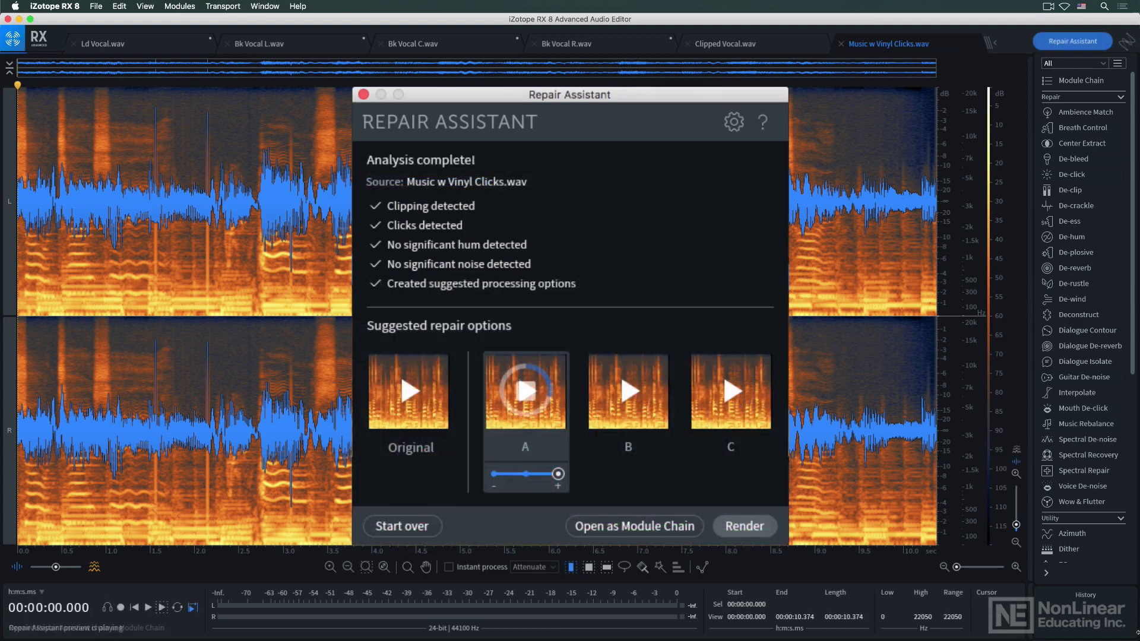
click(635, 526)
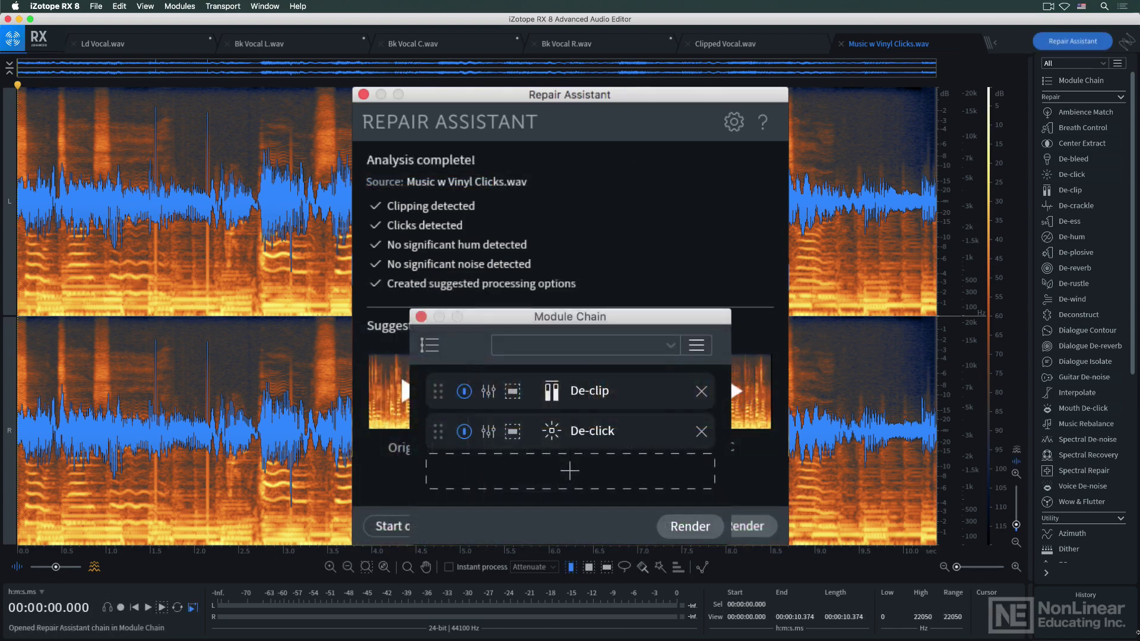